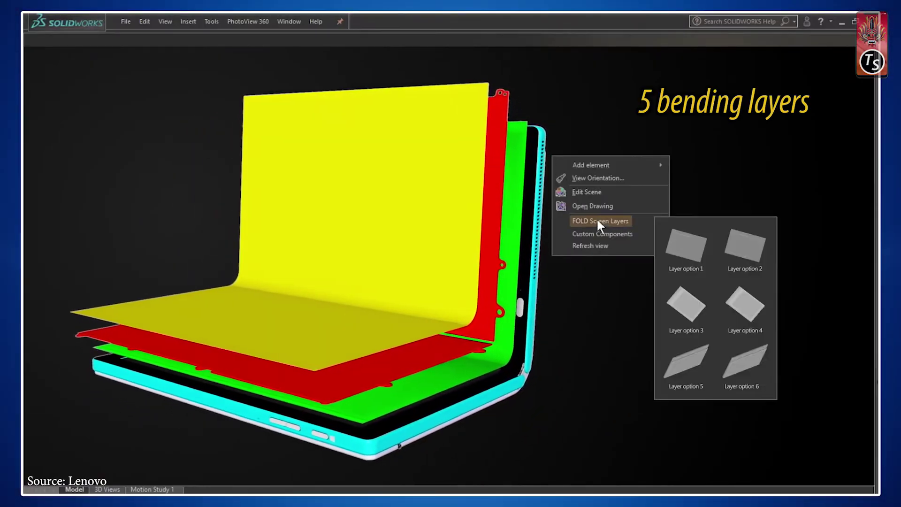
pyautogui.click(665, 241)
pyautogui.click(737, 304)
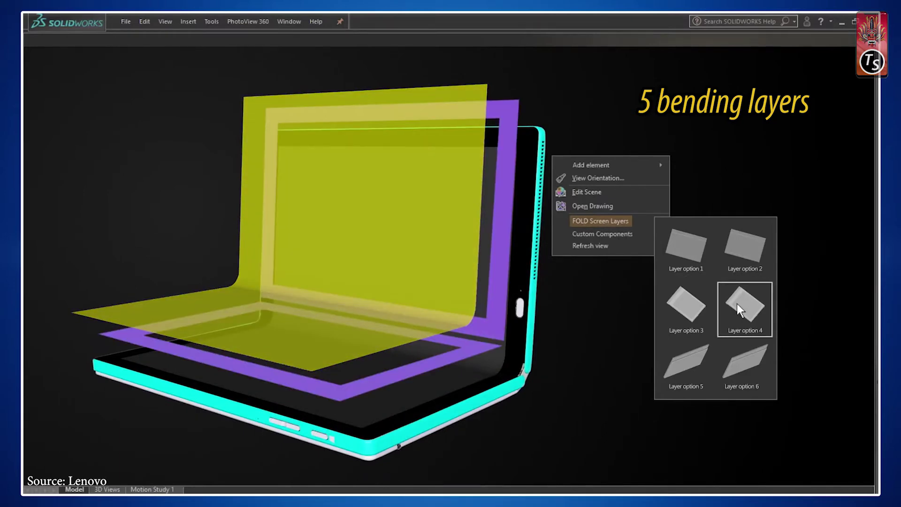
pyautogui.click(680, 364)
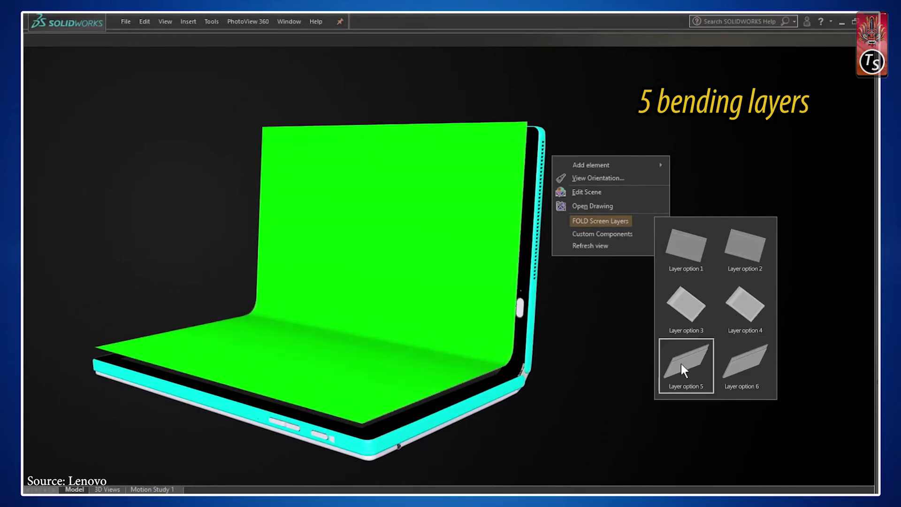